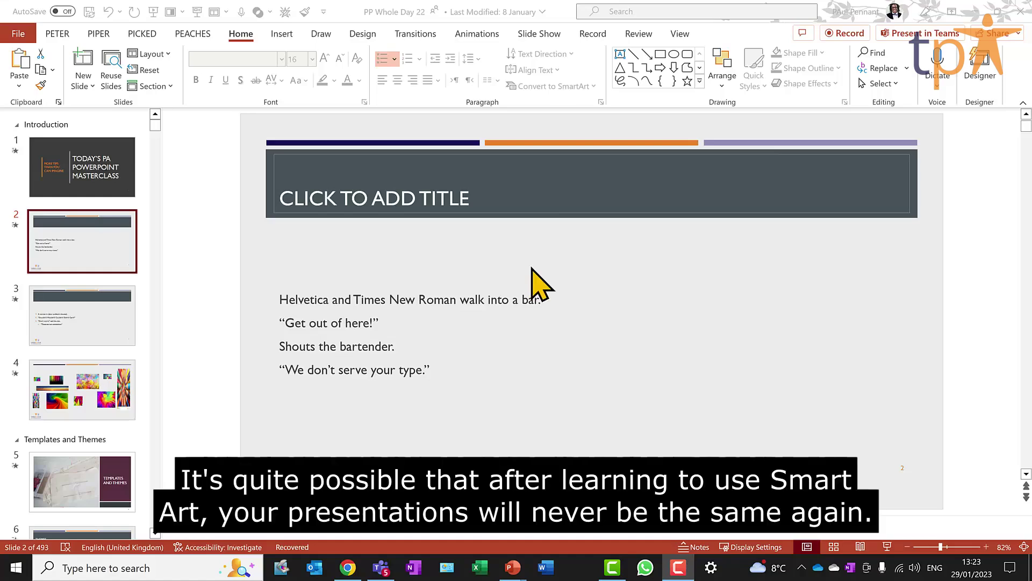
Select the four-line joke text box on slide 2 as a whole object
click(472, 301)
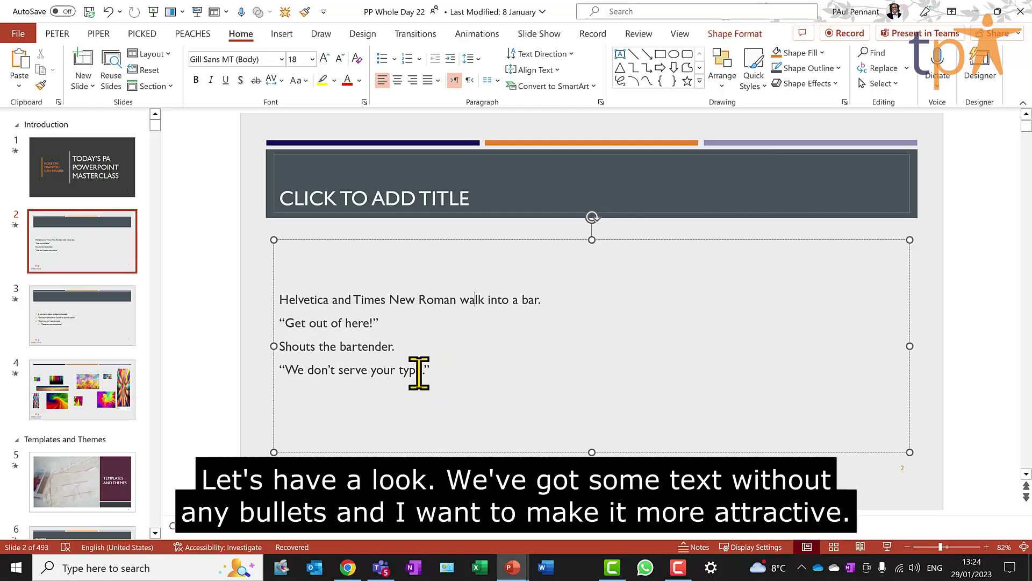
click(430, 371)
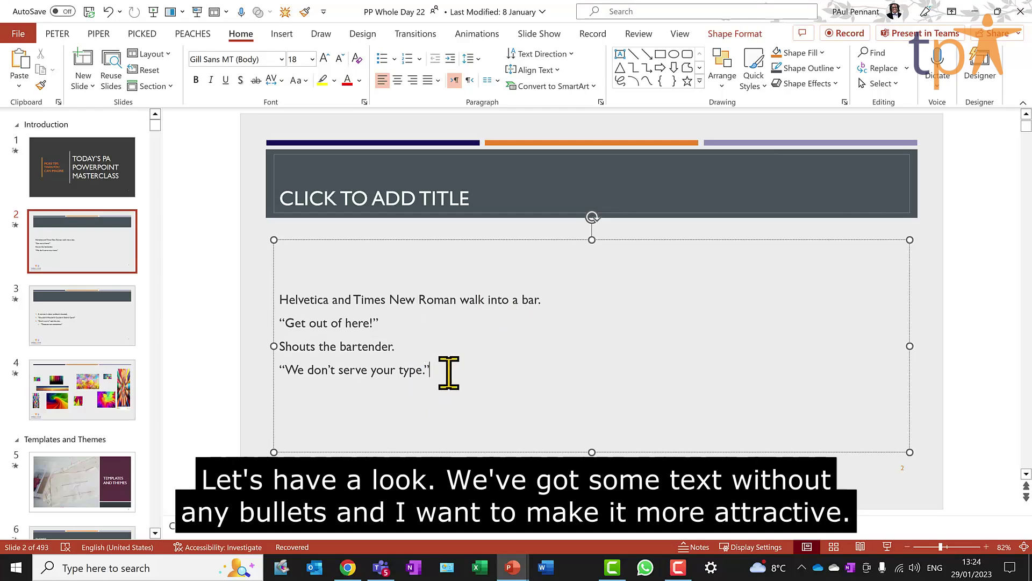
click(509, 239)
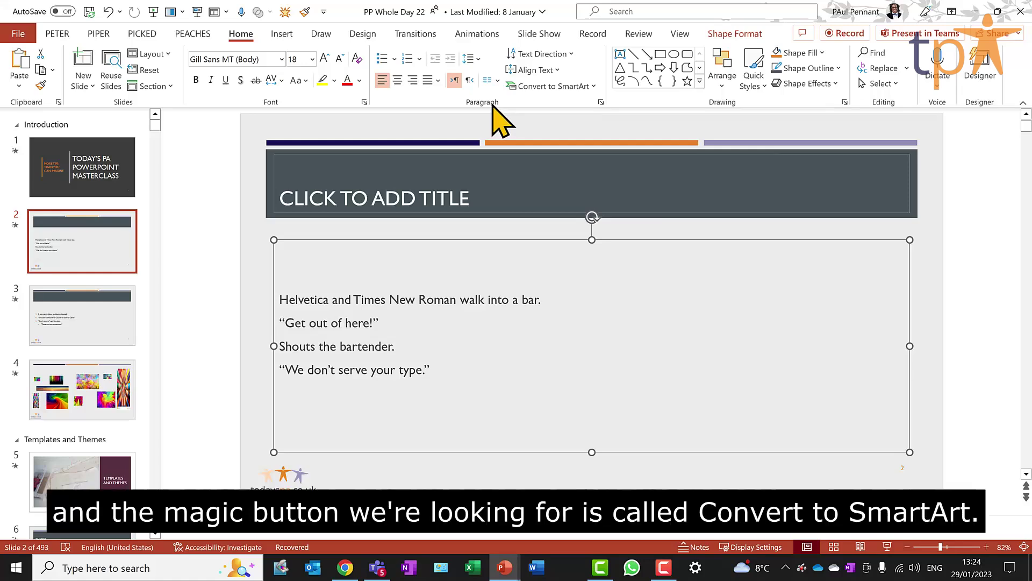
click(593, 88)
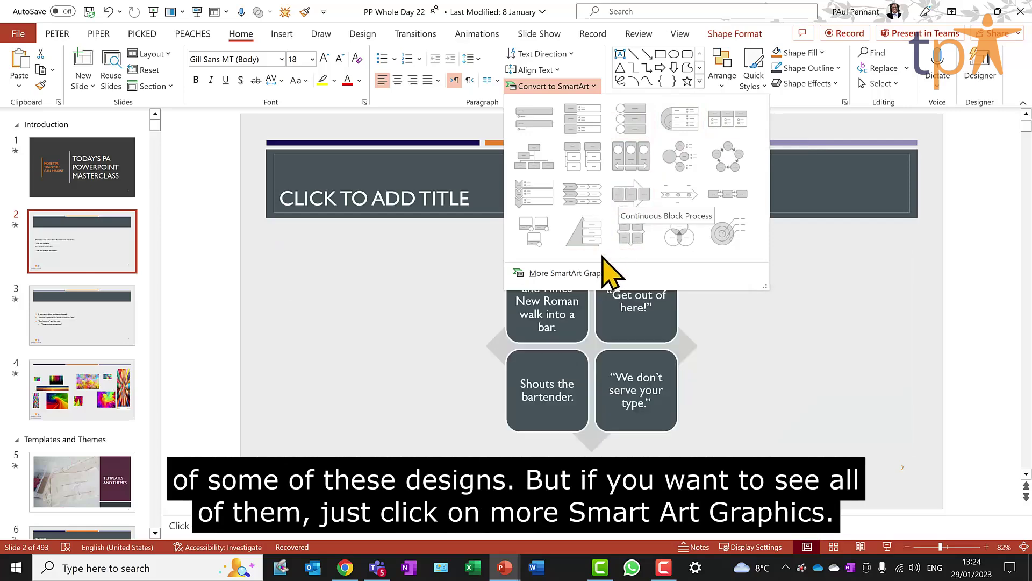
Browse the full SmartArt gallery's categories, then pick Continuous Block Process under Process
click(599, 273)
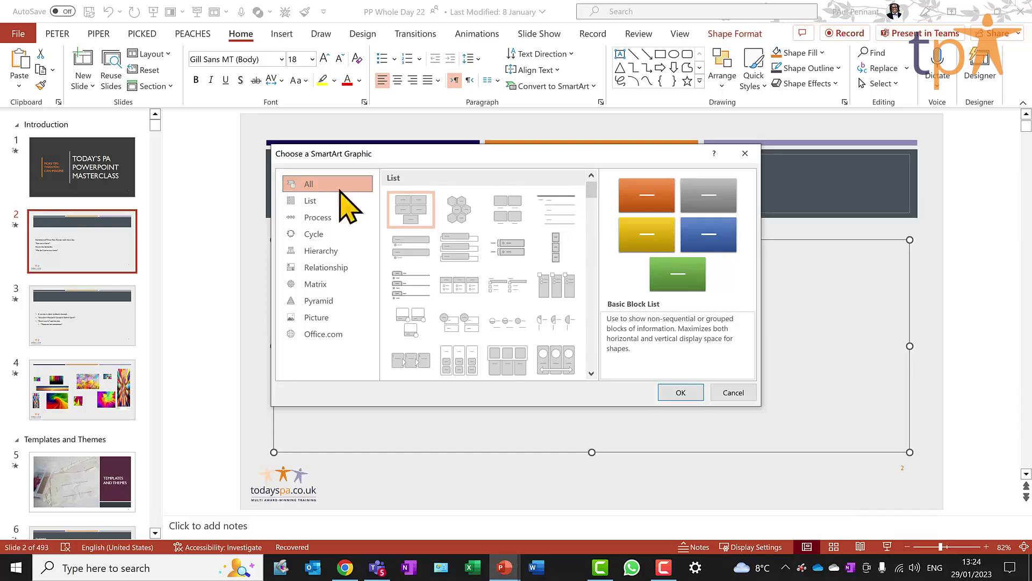
click(312, 201)
click(325, 218)
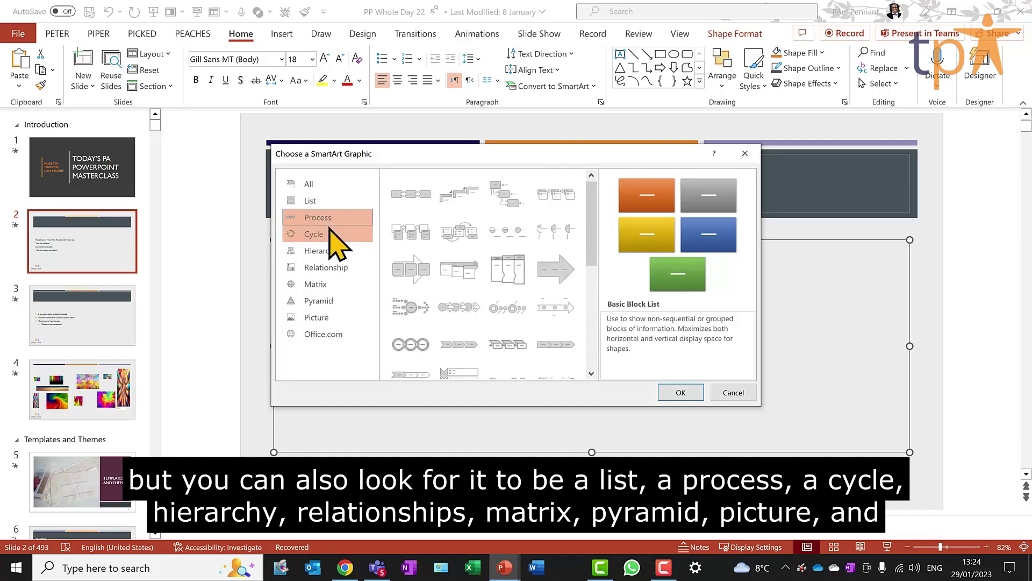
click(329, 235)
click(330, 254)
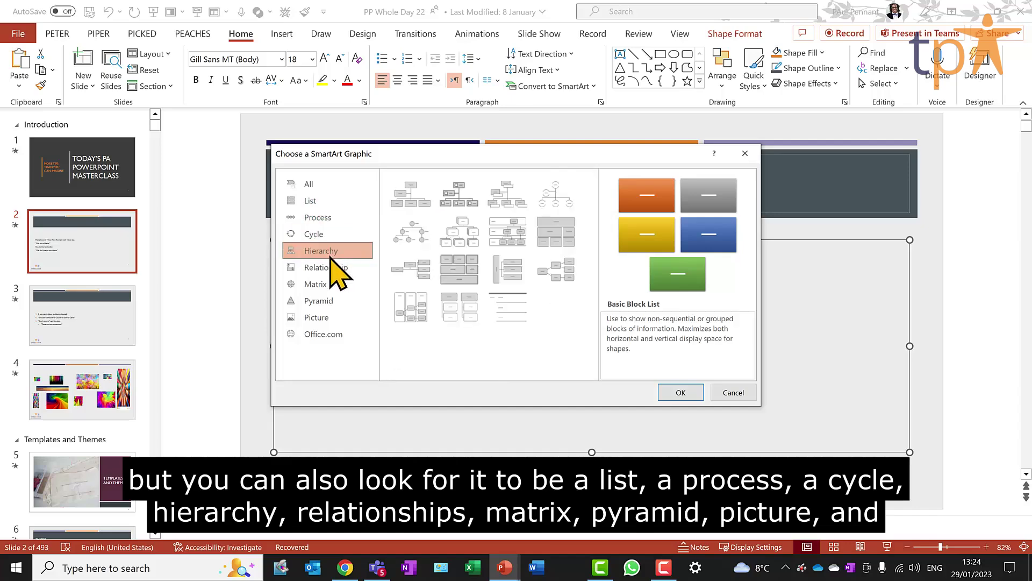
click(335, 271)
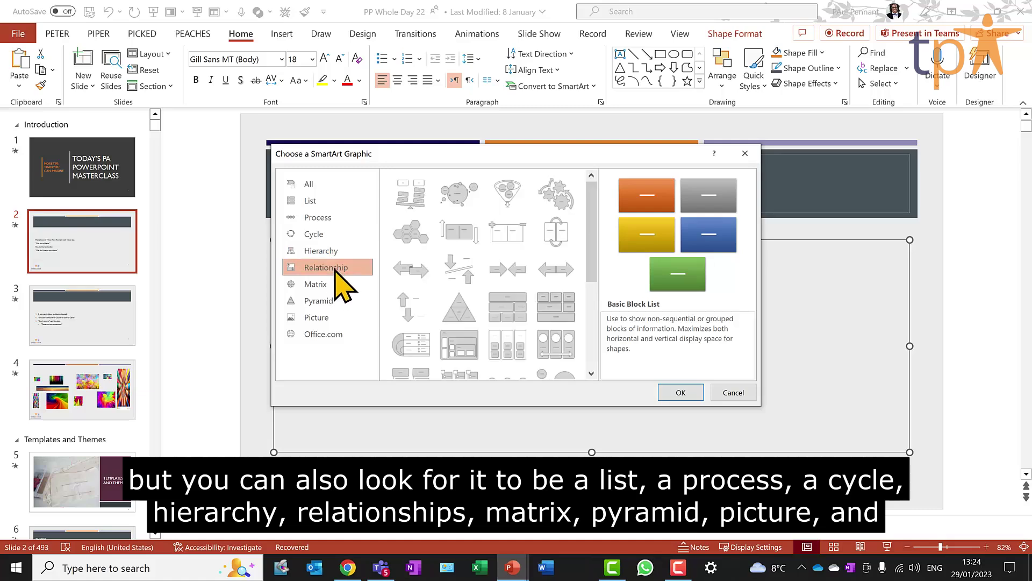
click(337, 285)
click(339, 301)
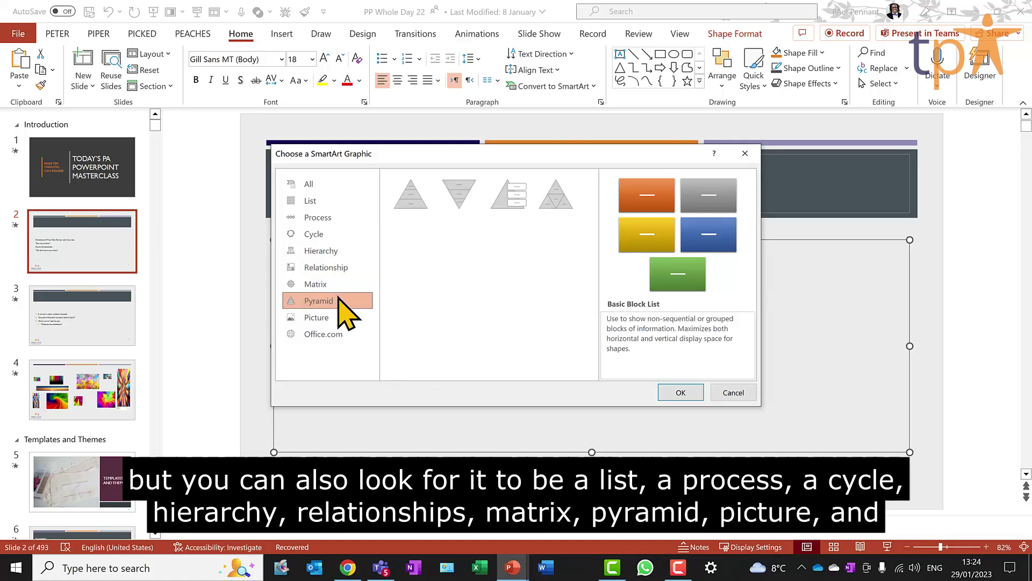
click(339, 317)
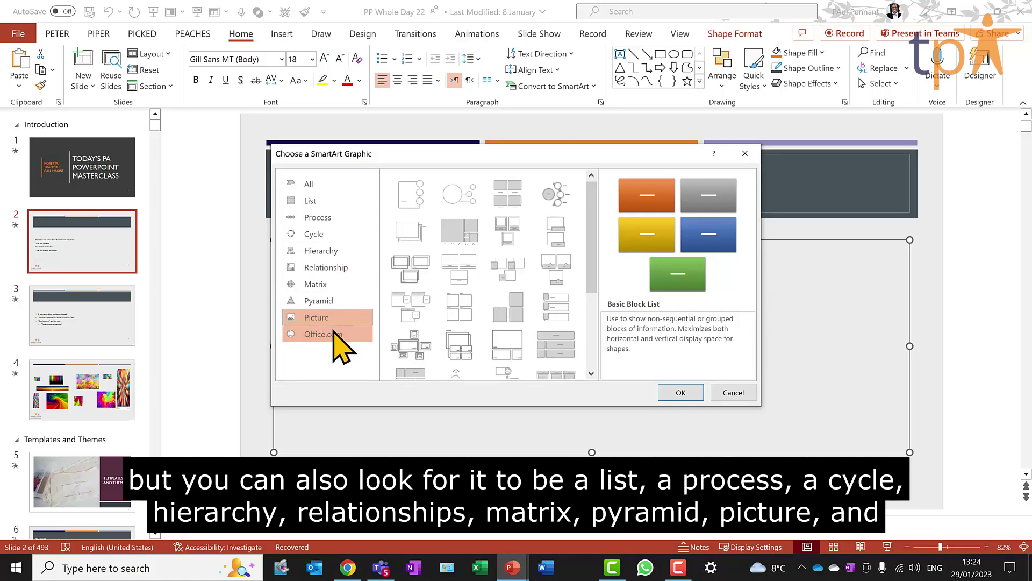
click(334, 332)
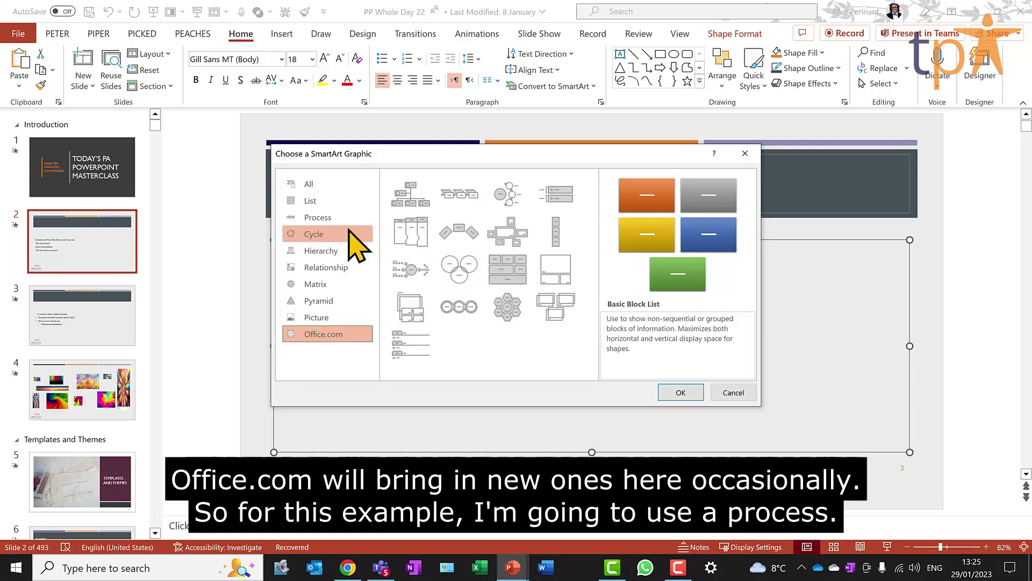
click(338, 218)
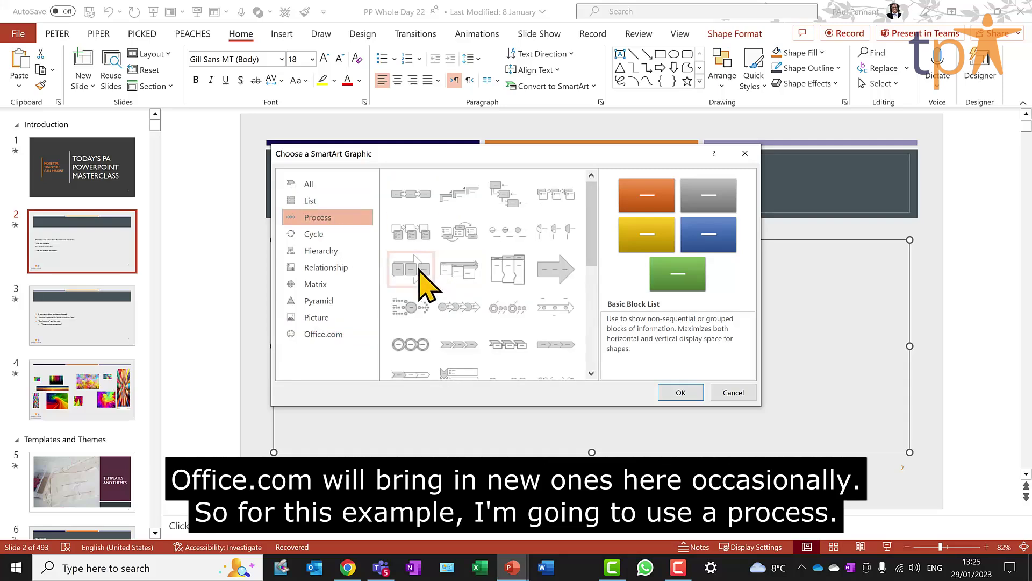
click(424, 278)
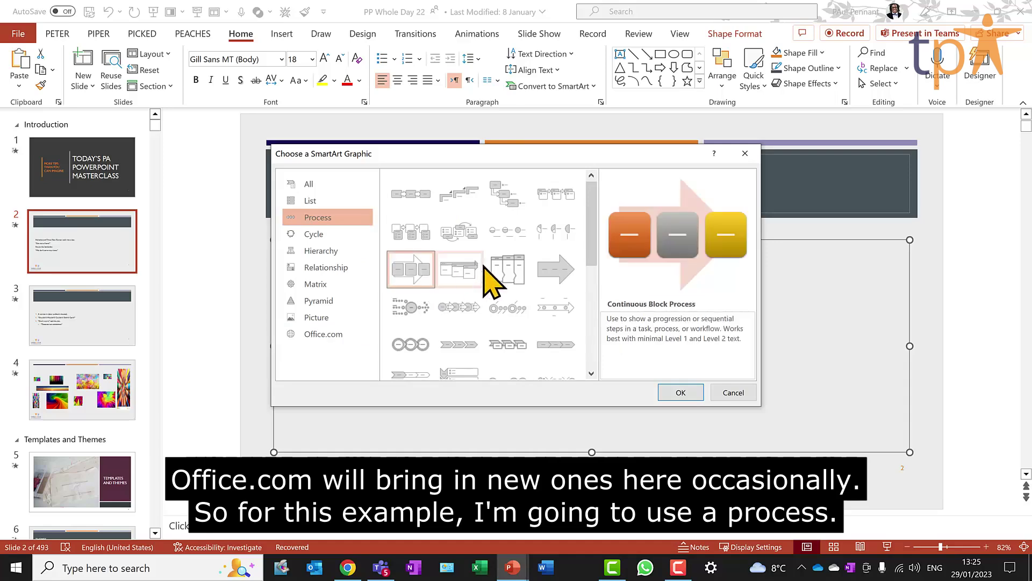
Apply the Continuous Block Process layout to the joke, then go to slide 3
click(680, 393)
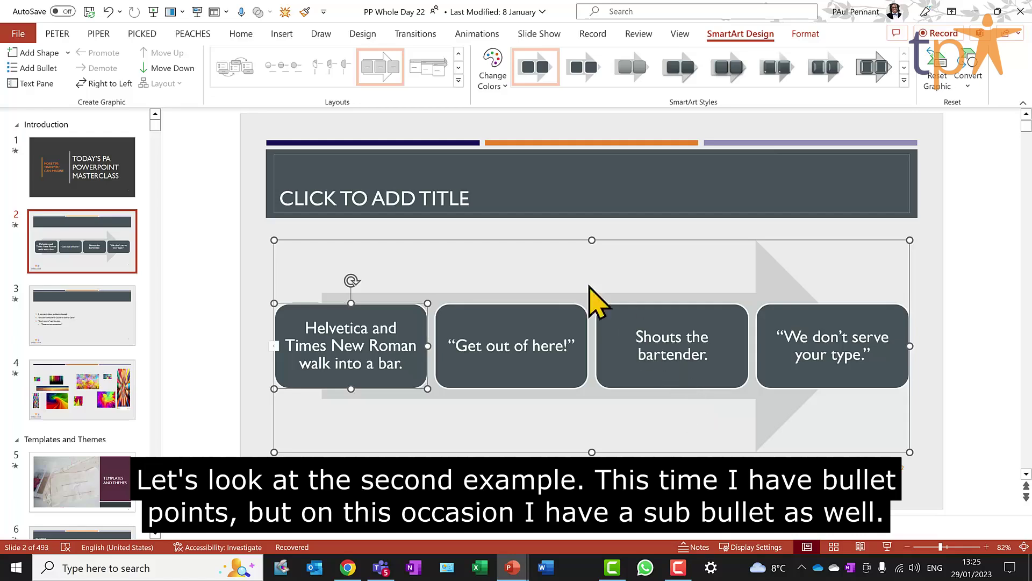
click(116, 317)
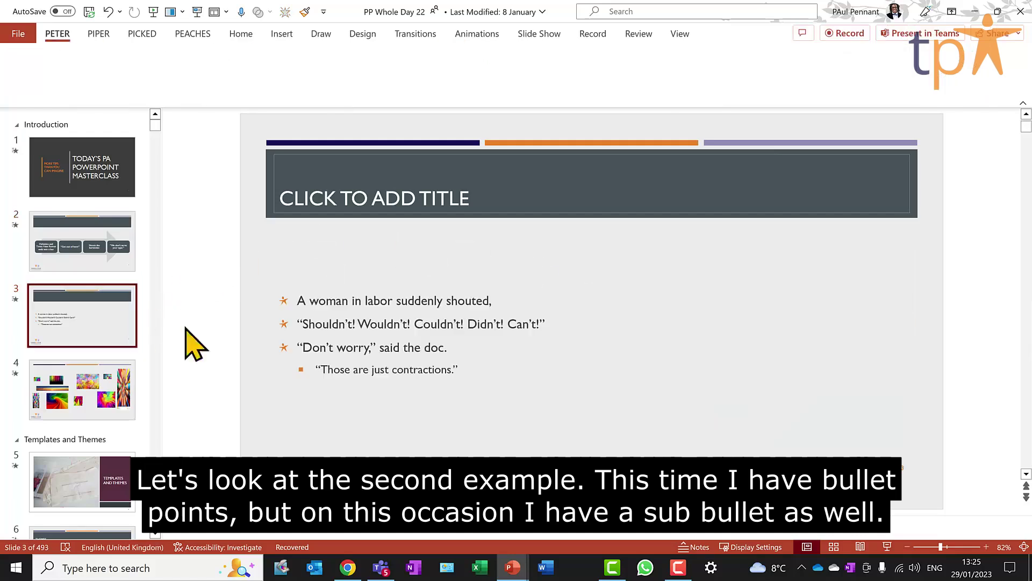
Delete slide 3's empty trailing bullet and convert the bullet text box to a hierarchy SmartArt layout
click(531, 382)
key(BackSpace)
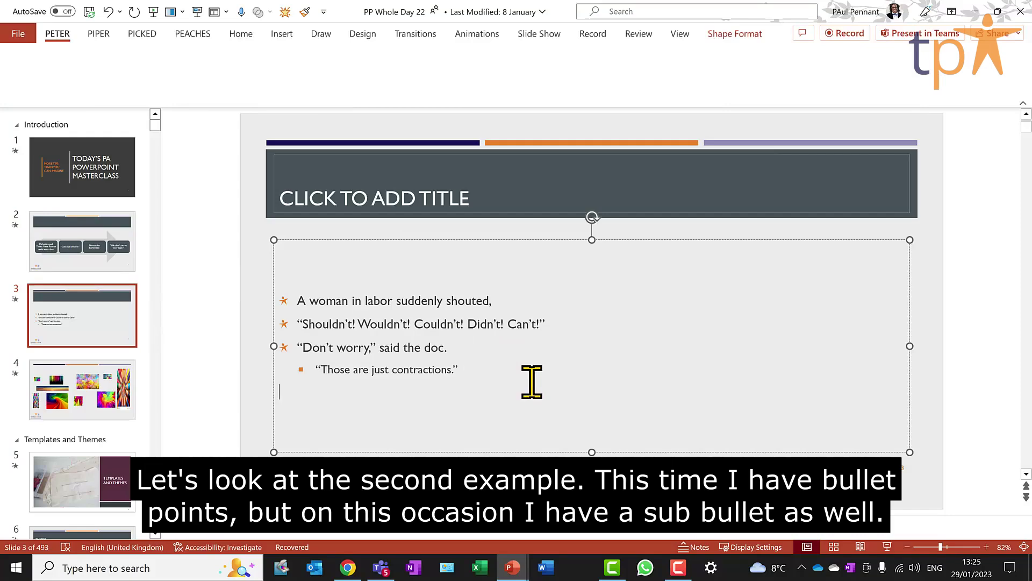
click(476, 239)
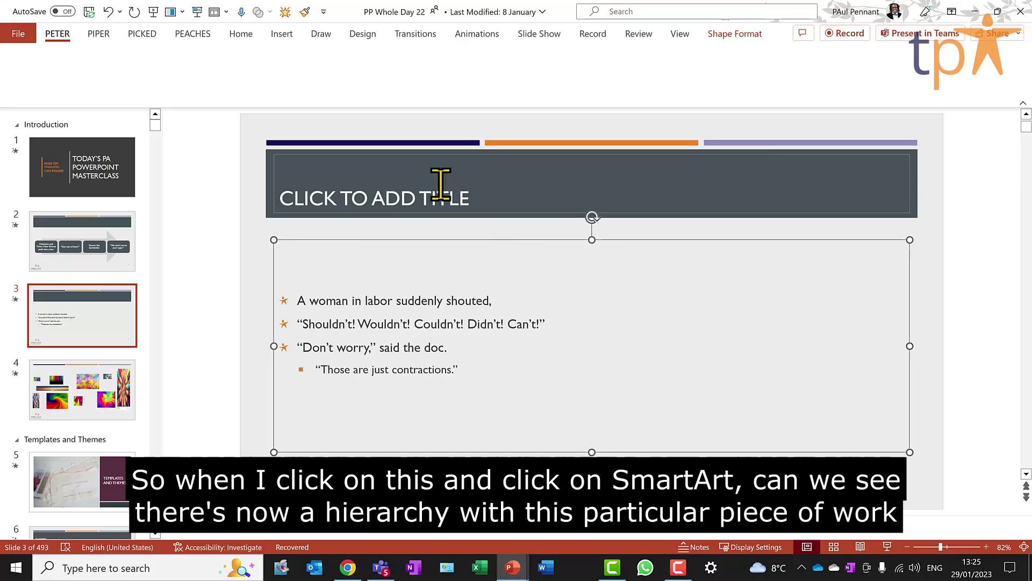
click(240, 39)
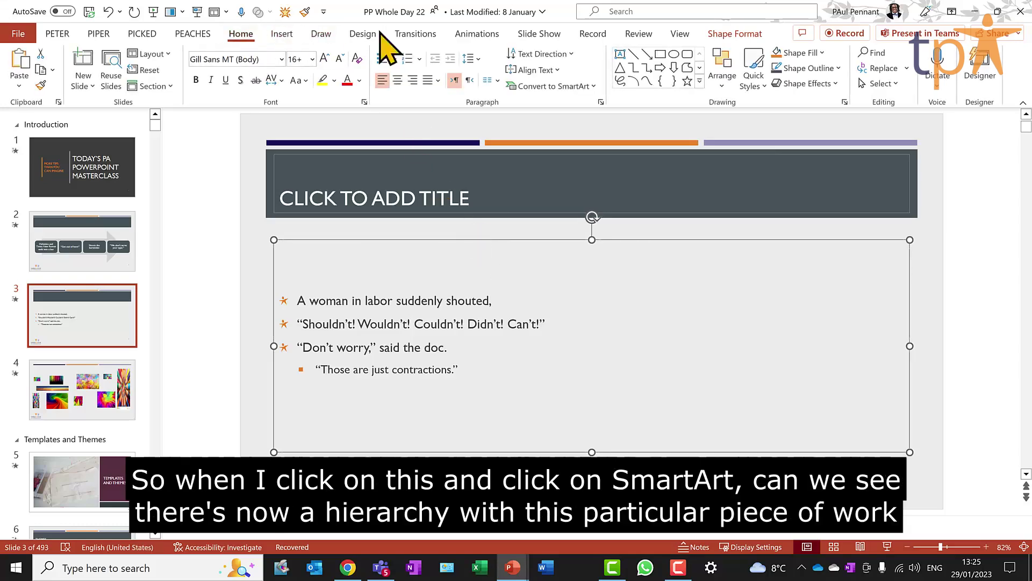
click(570, 87)
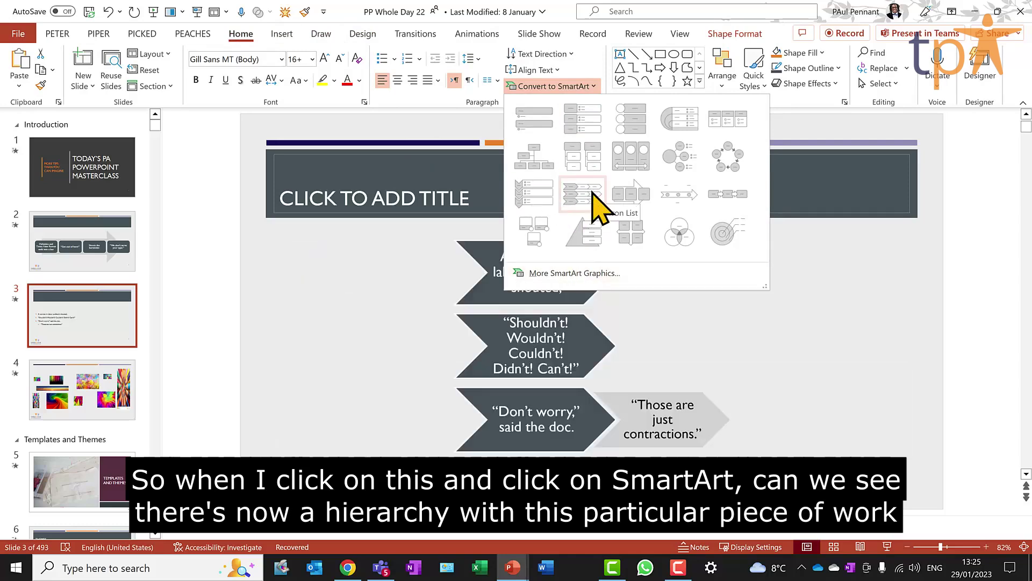
click(594, 158)
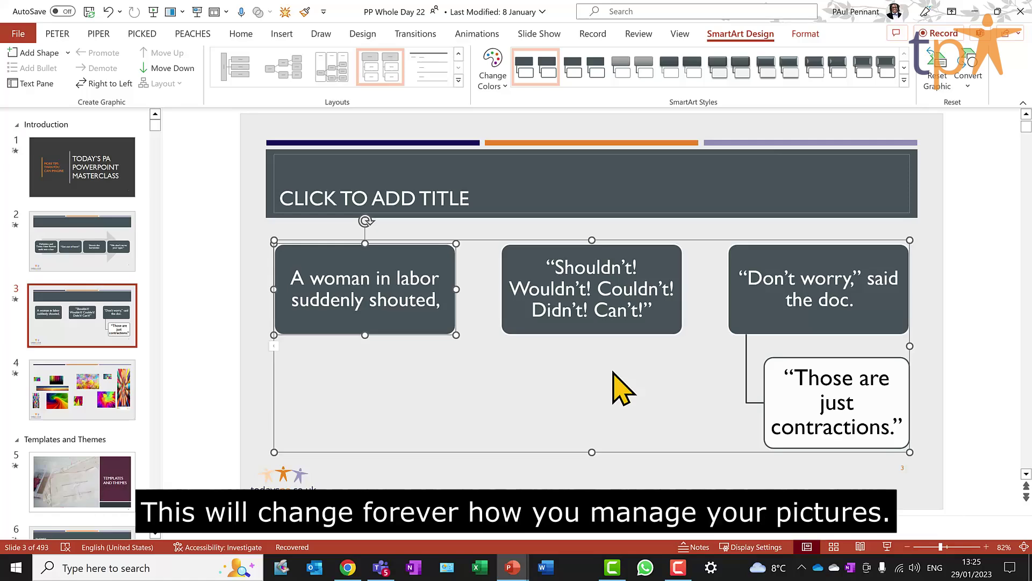
On slide 4, box-select all ten collage pictures and bring up the Picture Format tools
click(60, 376)
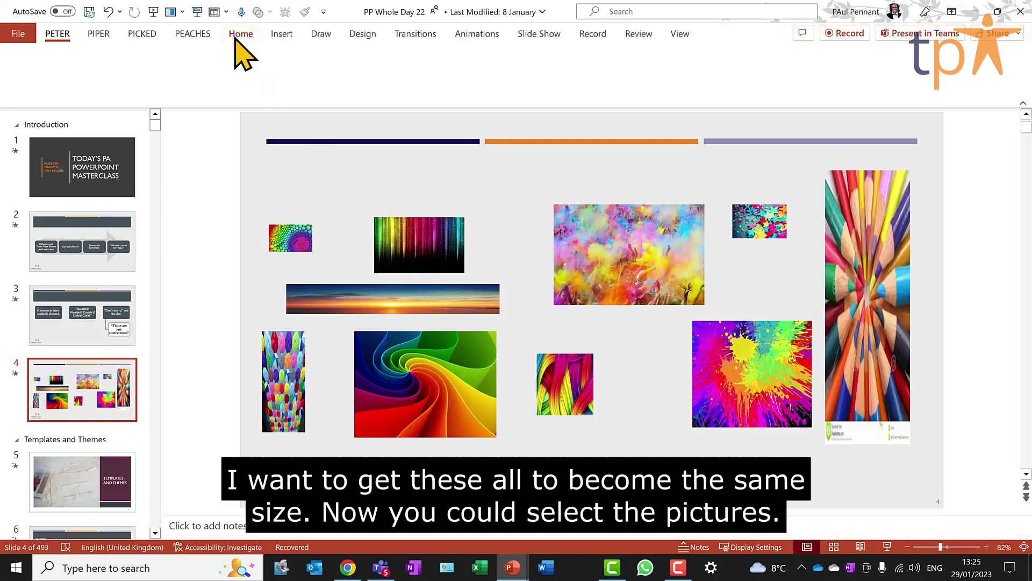
click(241, 34)
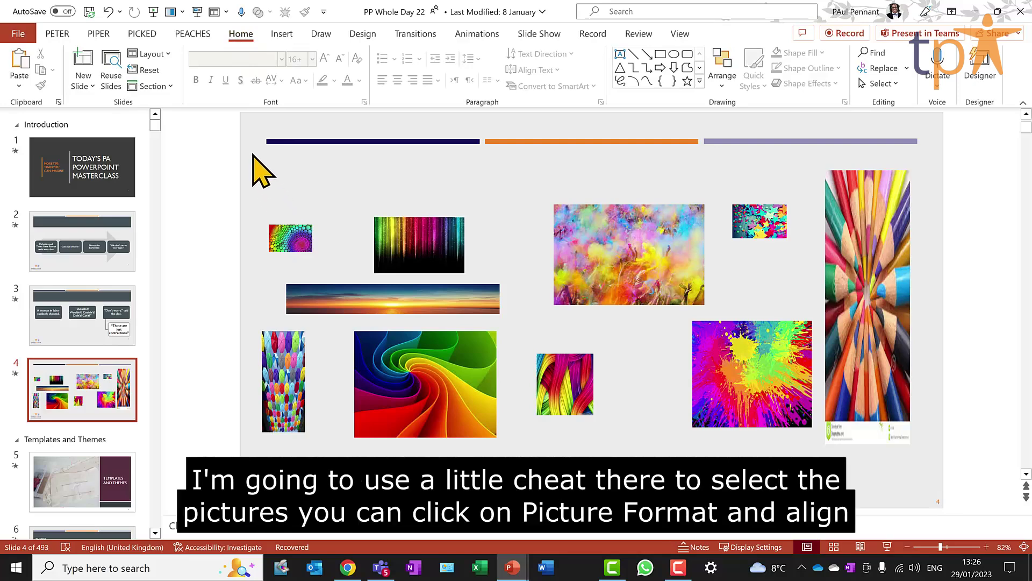
drag(252, 156, 917, 467)
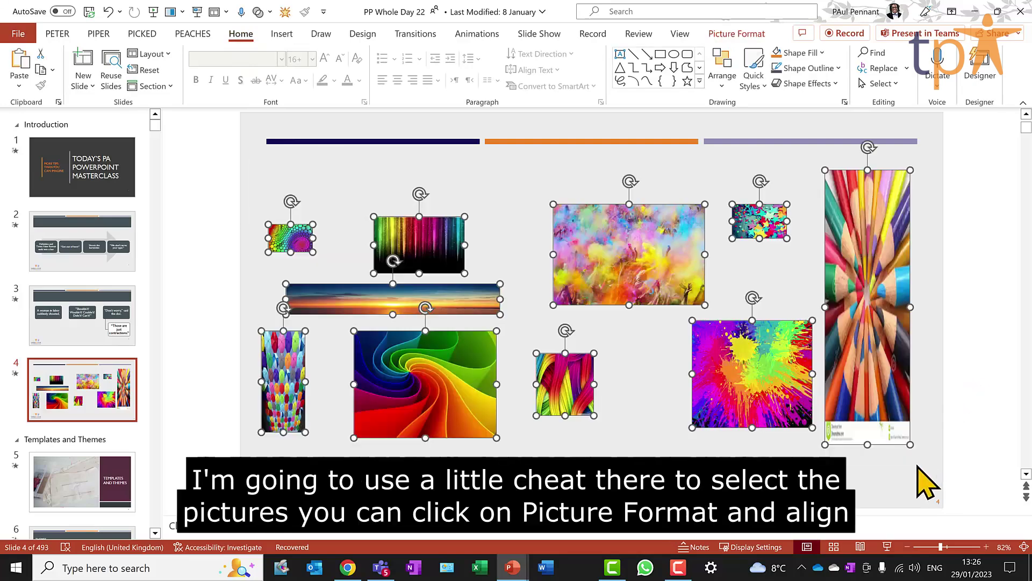
click(732, 34)
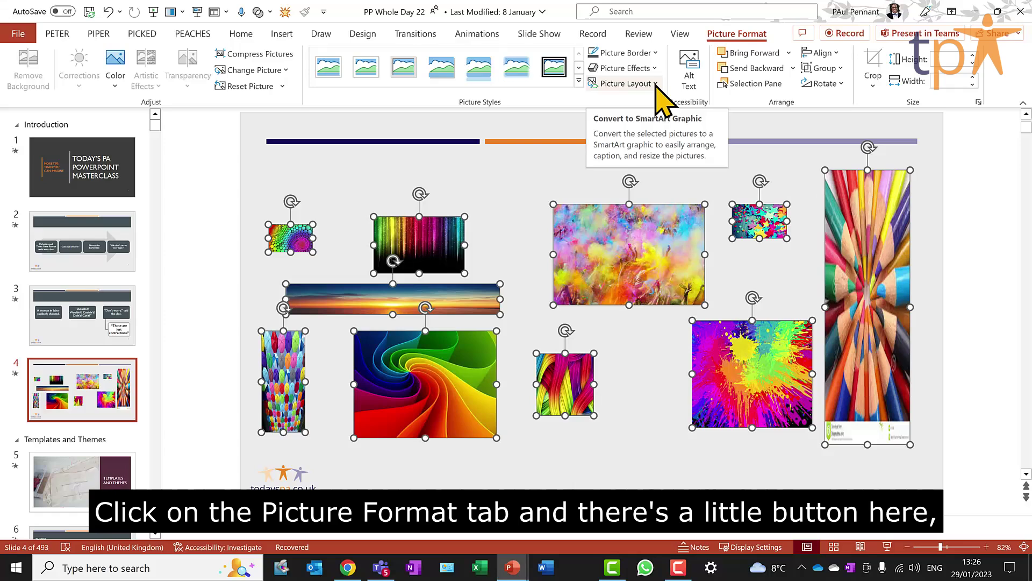
Apply a captioned picture grid Picture Layout to the ten selected pictures
click(656, 84)
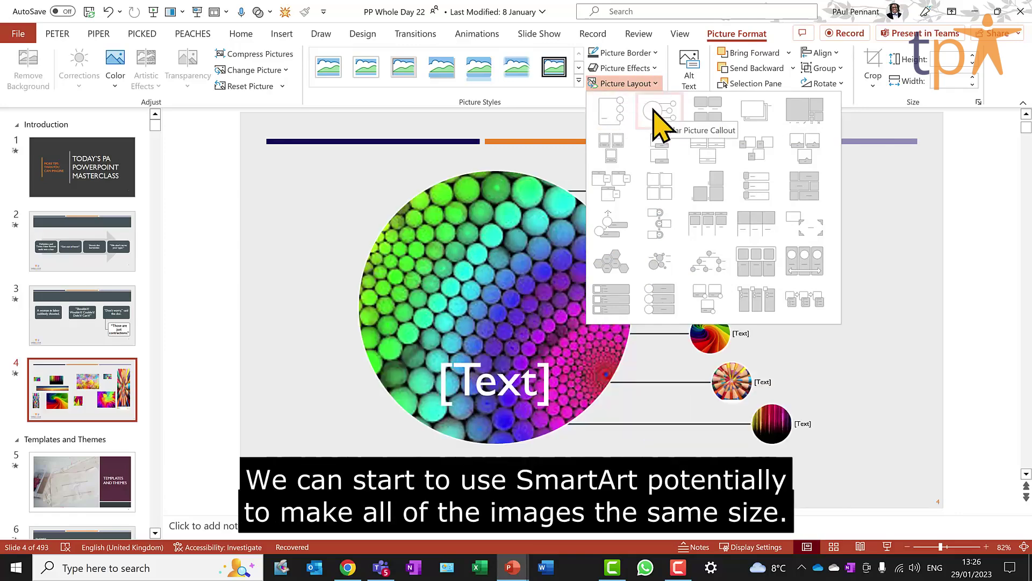
click(705, 106)
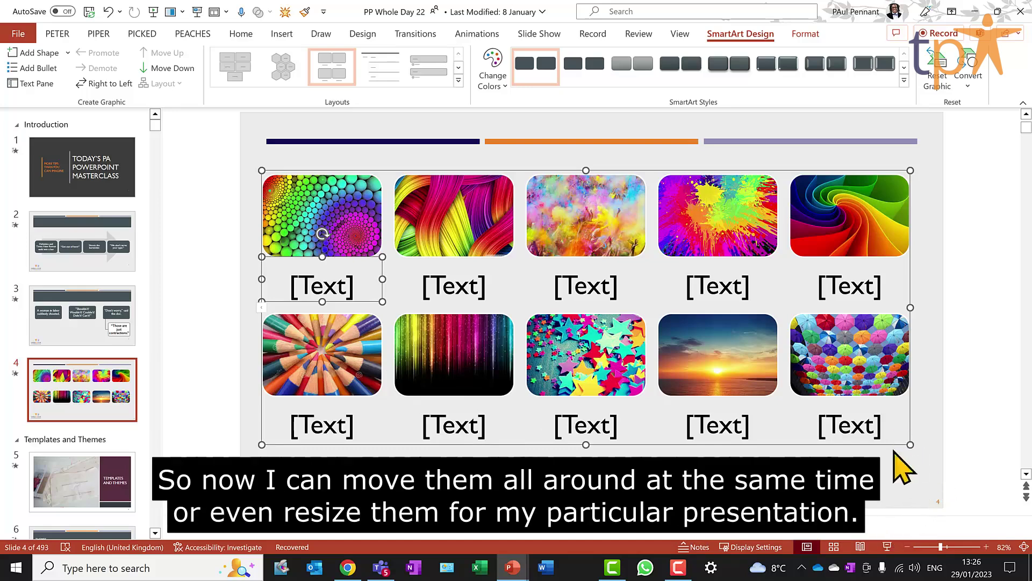
Adjust the picture grid's width and height with its edge handles, then drag it toward the centre of slide 4
drag(872, 445, 770, 379)
drag(770, 271, 641, 279)
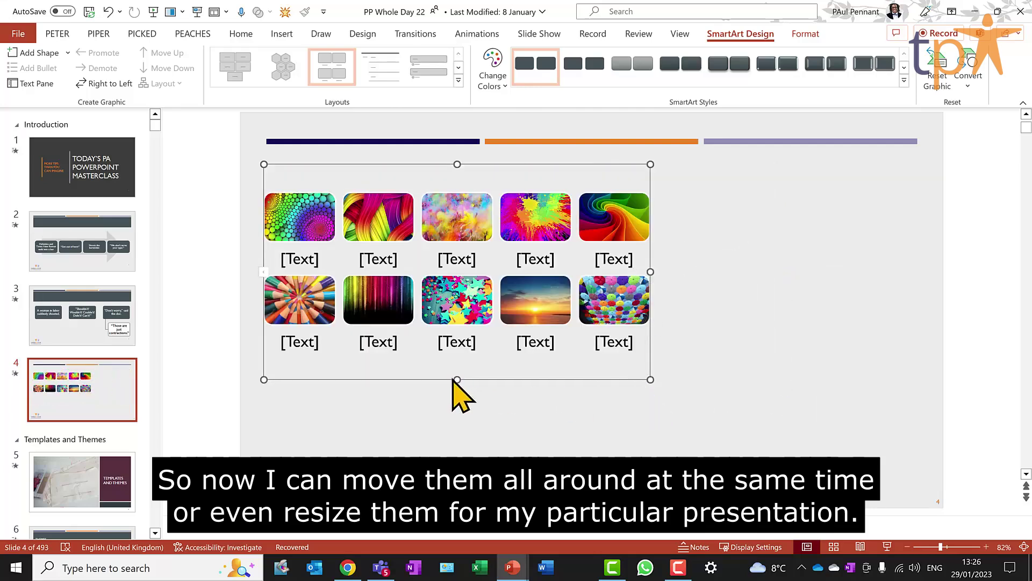
drag(453, 379, 458, 420)
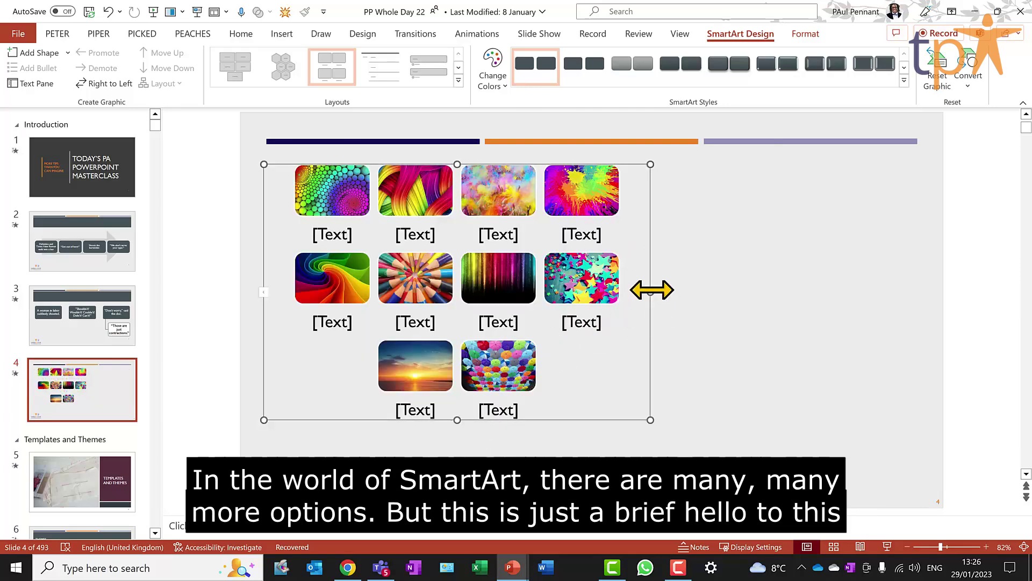
drag(651, 292, 742, 296)
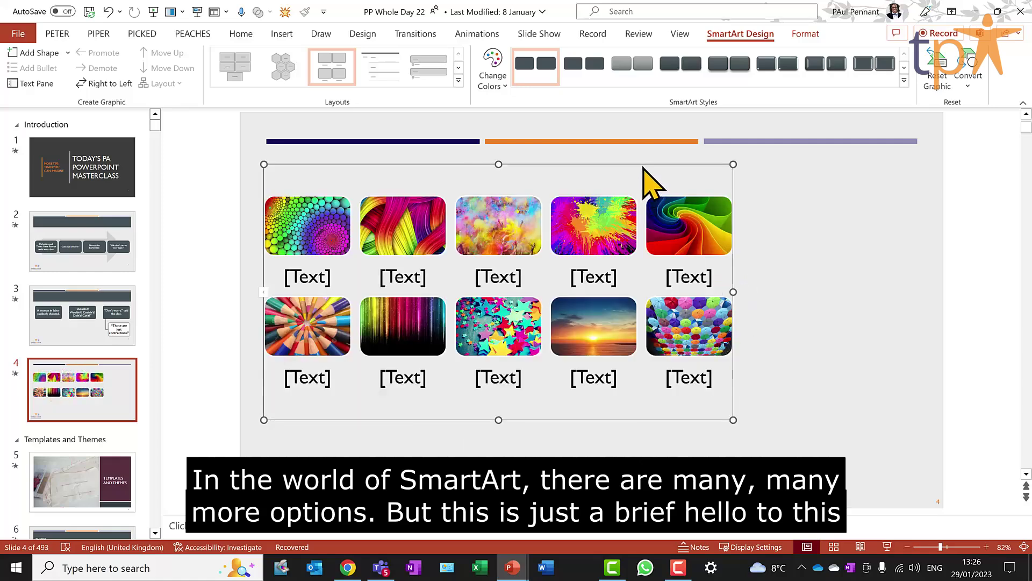
drag(643, 164, 725, 186)
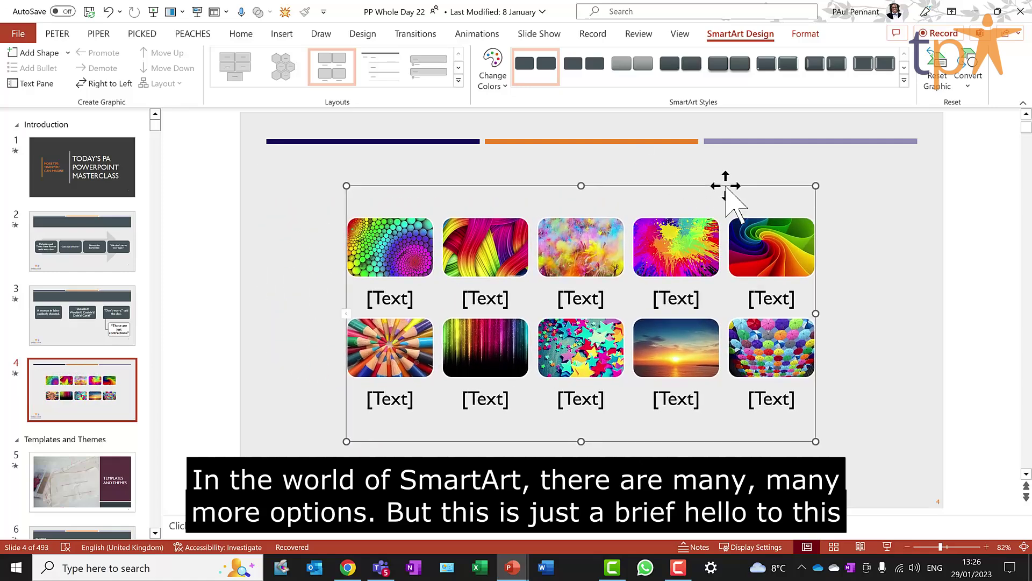